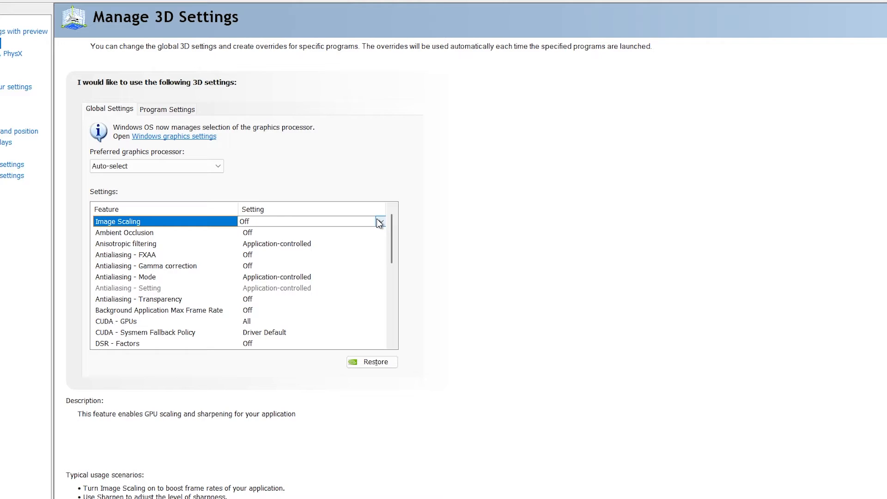
# Turn on Image Scaling (GPU Scaling & Sharpening) in the global 3D settings with sharpening at 50%
pyautogui.click(379, 222)
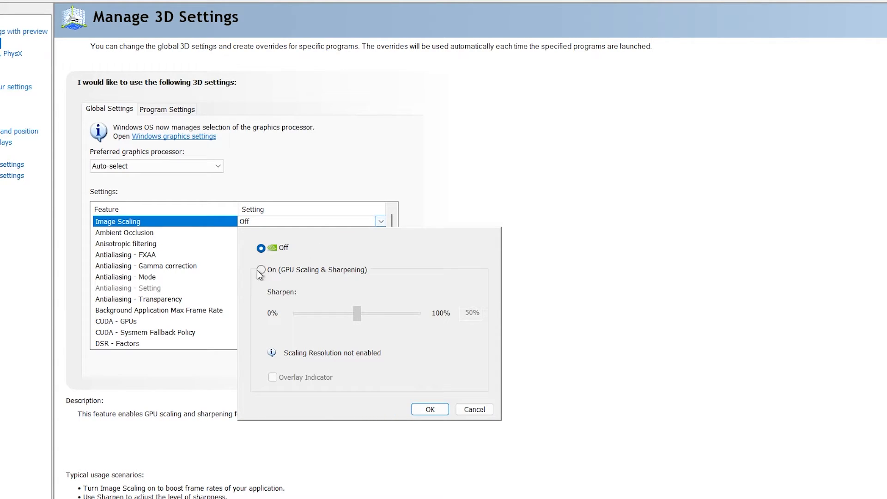
pyautogui.click(261, 270)
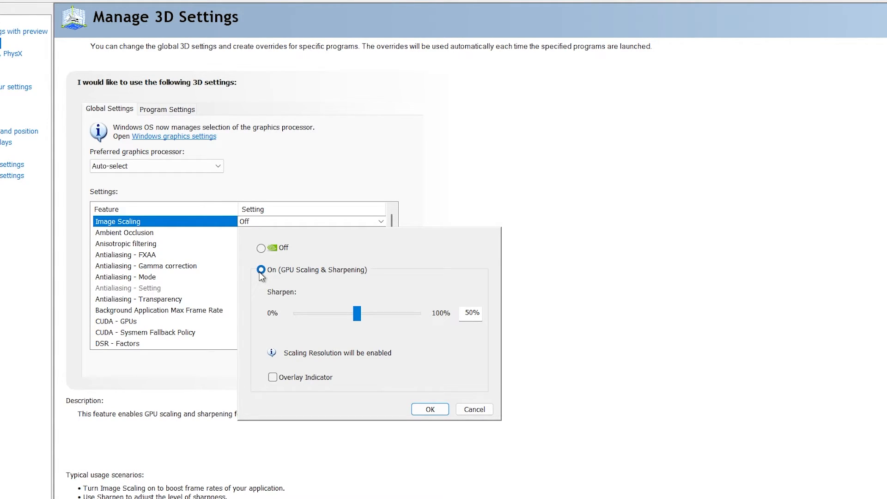
pyautogui.moveTo(364, 319)
pyautogui.mouseDown()
pyautogui.moveTo(343, 318)
pyautogui.moveTo(356, 318)
pyautogui.mouseUp()
pyautogui.click(426, 409)
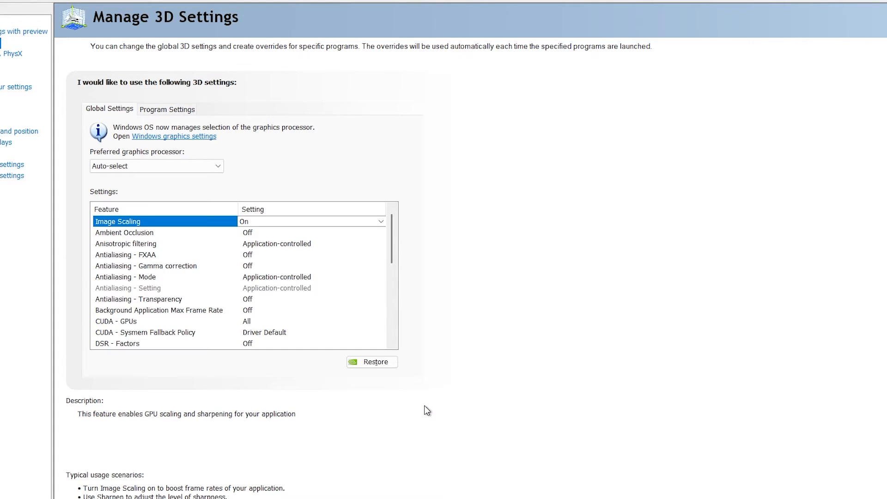
# Set Ambient Occlusion to Off and Anisotropic filtering to 16x in the global 3D settings
pyautogui.moveTo(126, 234)
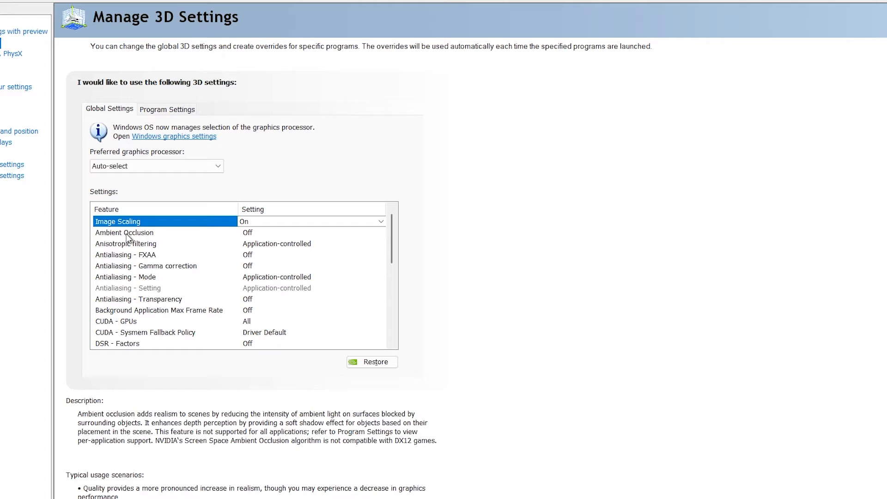
pyautogui.click(126, 233)
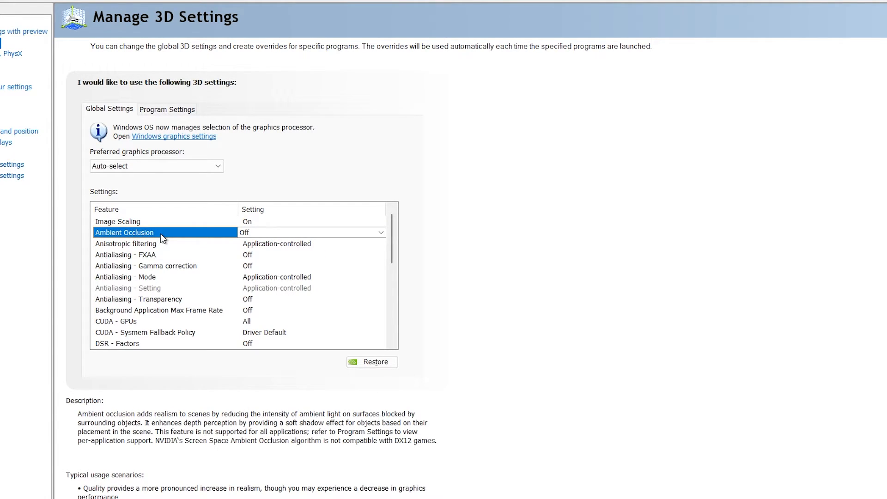
pyautogui.click(380, 232)
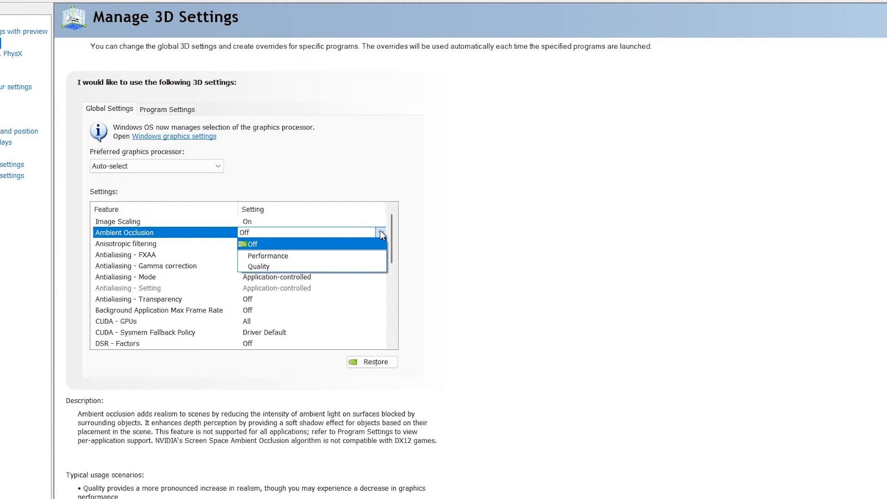
pyautogui.click(255, 246)
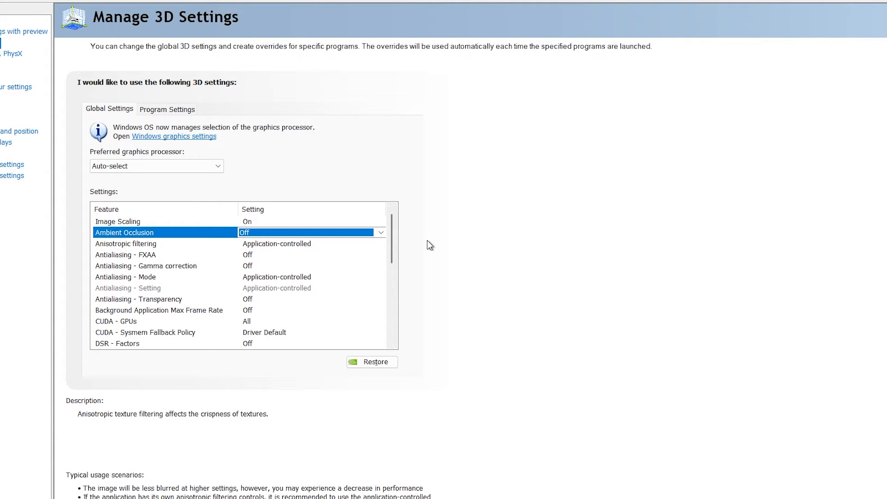
pyautogui.click(117, 246)
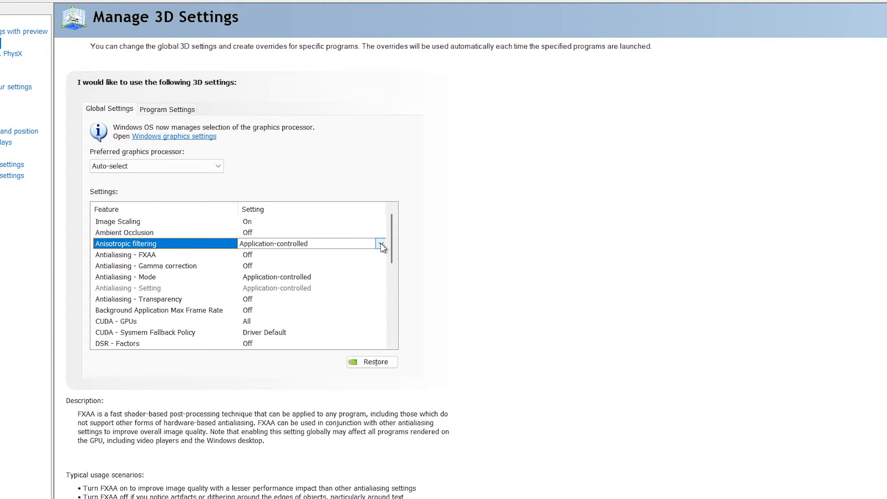
pyautogui.click(381, 244)
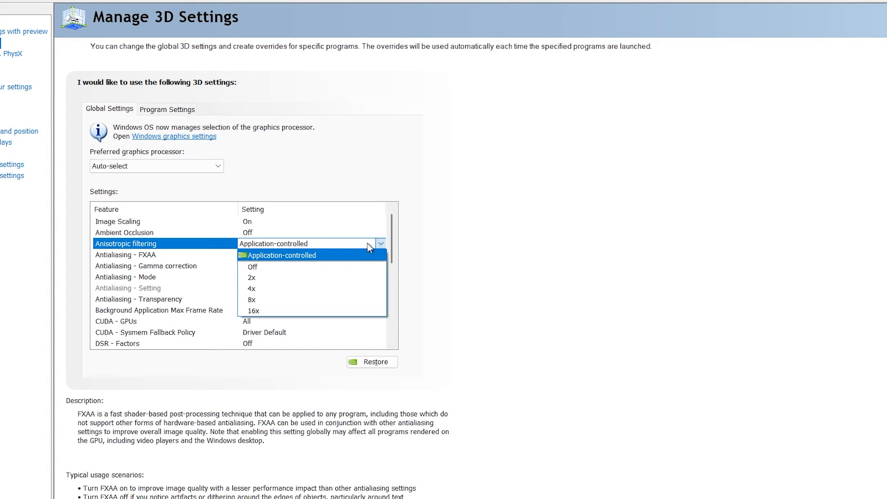
pyautogui.click(256, 310)
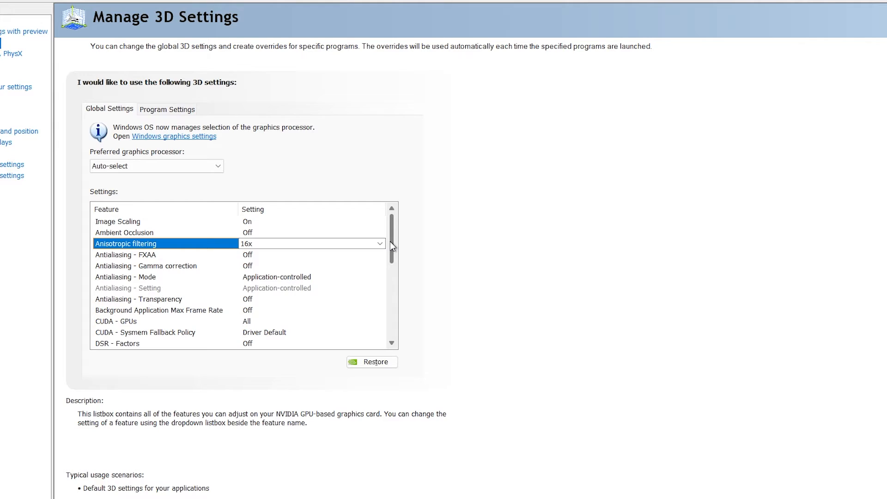
# Set Antialiasing - FXAA to Off in the global 3D settings
pyautogui.click(116, 255)
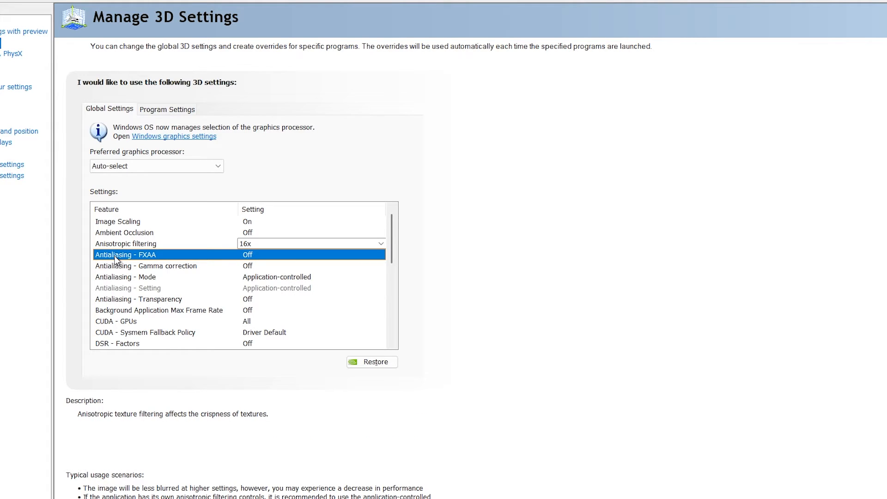
pyautogui.click(278, 257)
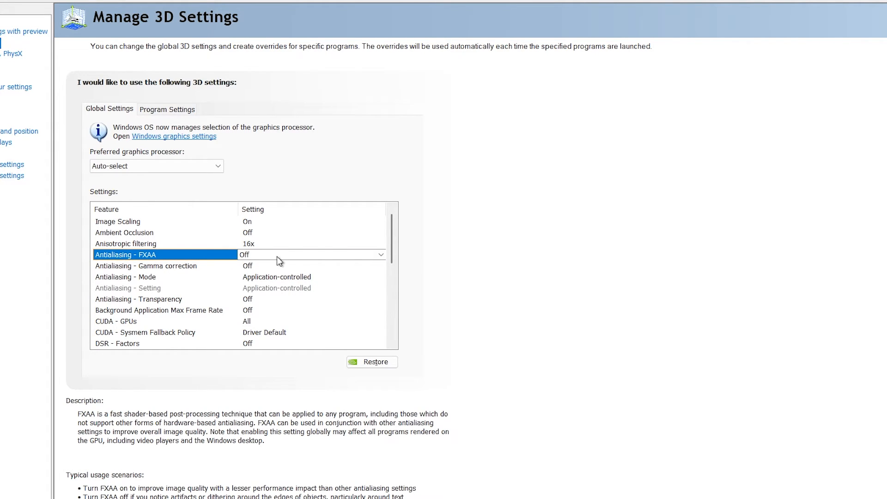
pyautogui.click(382, 255)
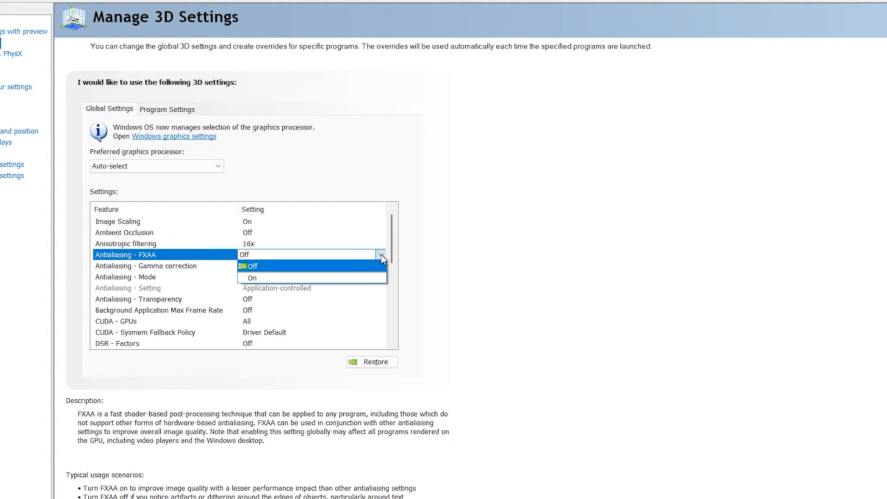
pyautogui.click(248, 267)
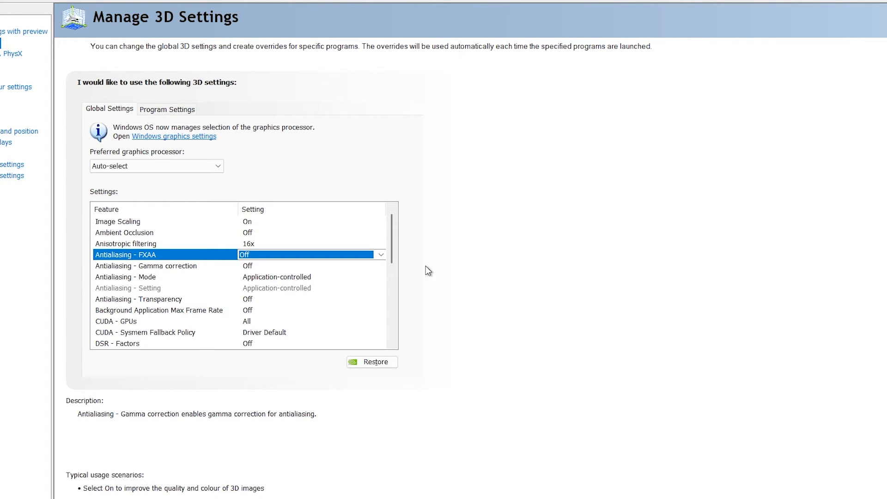
# Set the texture filtering option for anisotropic sample optimisation to On
pyautogui.moveTo(390, 253); pyautogui.dragTo(395, 319)
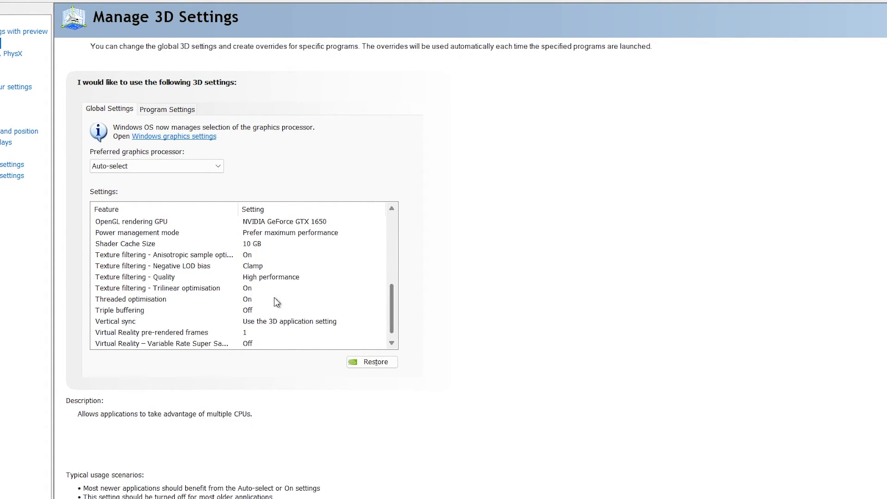
pyautogui.moveTo(114, 257)
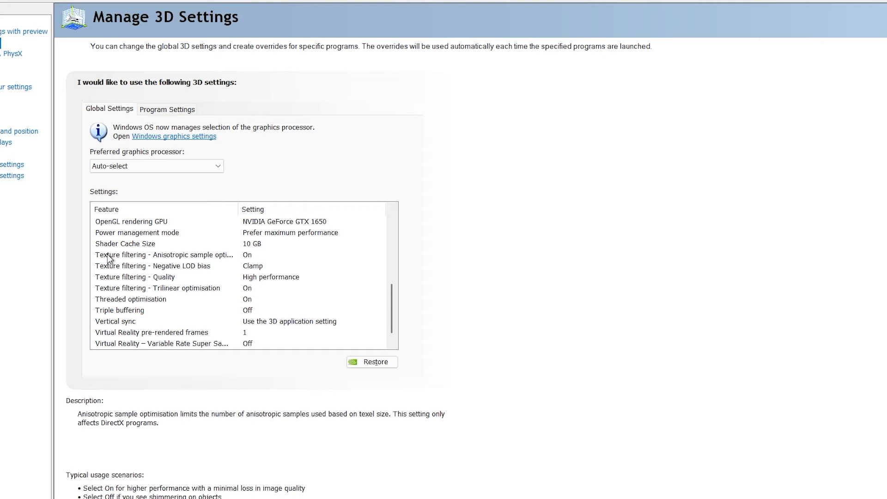
pyautogui.click(113, 257)
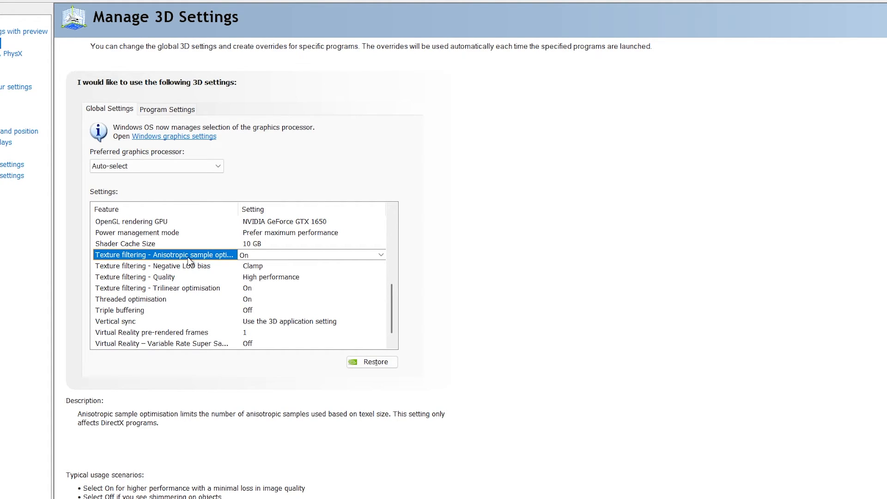
pyautogui.click(372, 256)
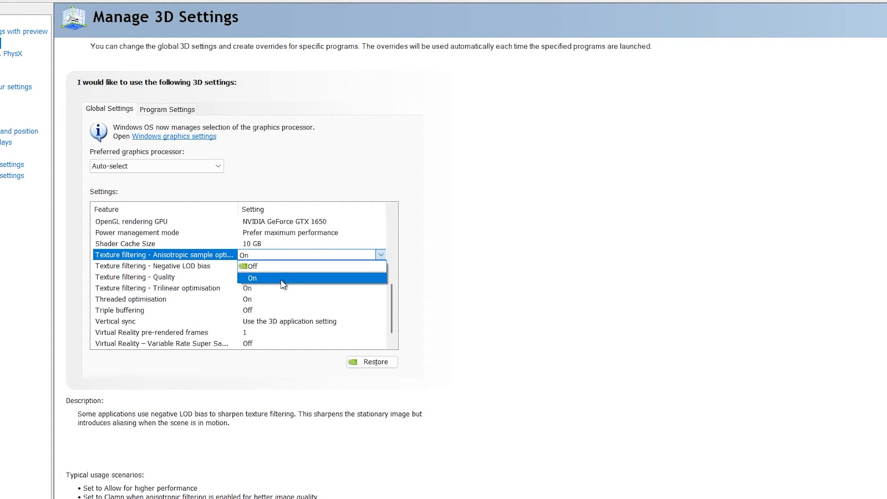
pyautogui.click(255, 278)
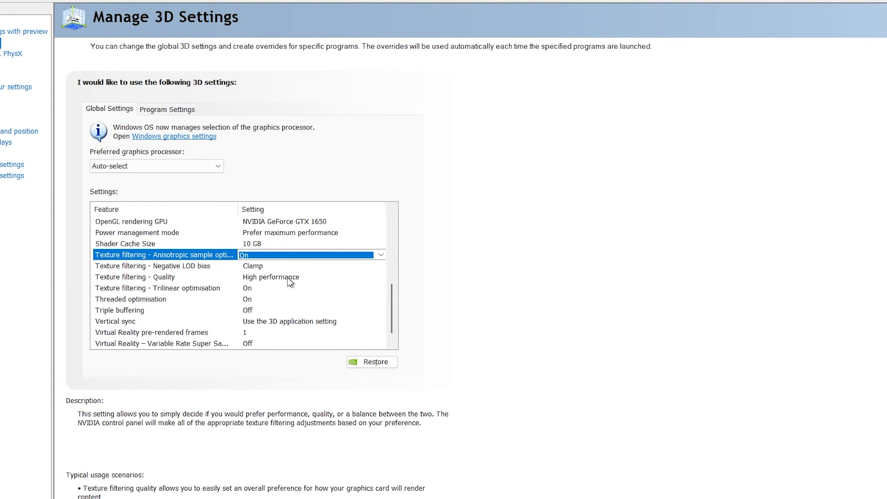
# Set the texture filtering Negative LOD bias to Clamp and the texture filtering Quality to High performance
pyautogui.click(162, 266)
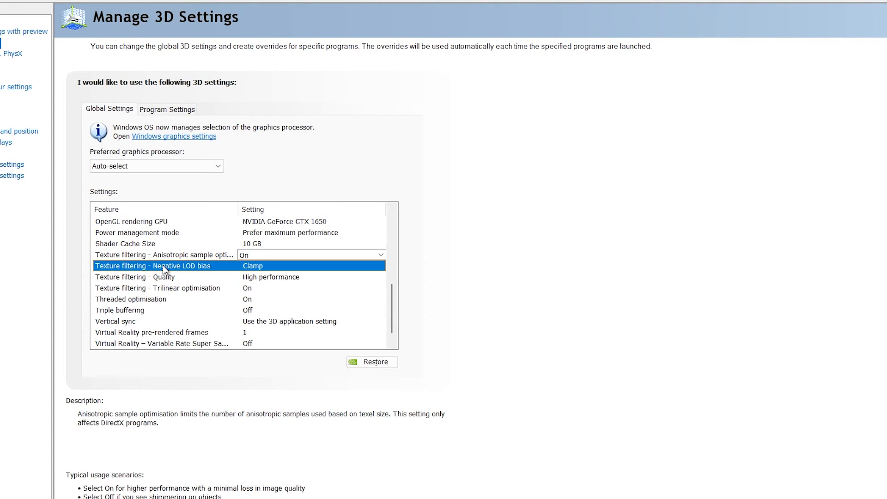
pyautogui.click(286, 266)
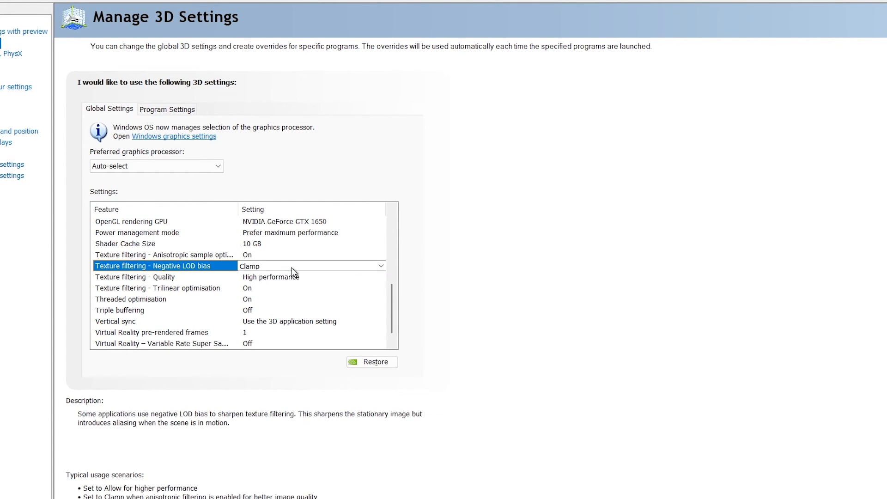
pyautogui.click(381, 268)
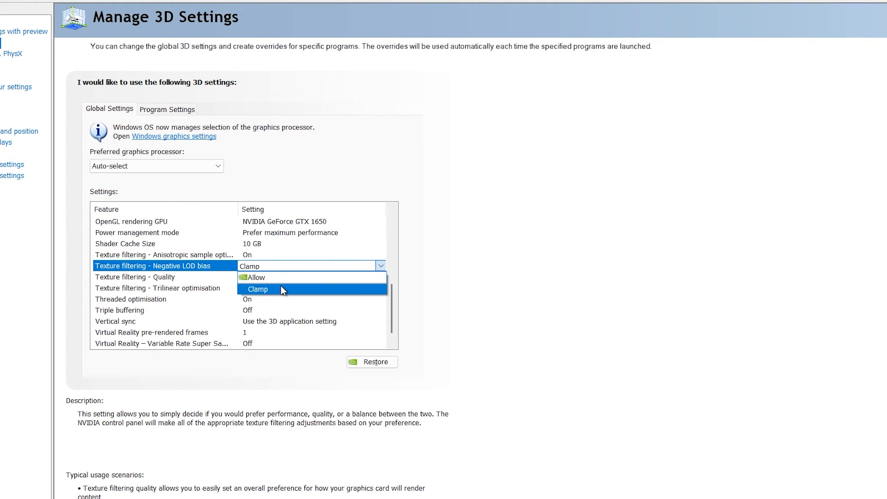
pyautogui.click(253, 290)
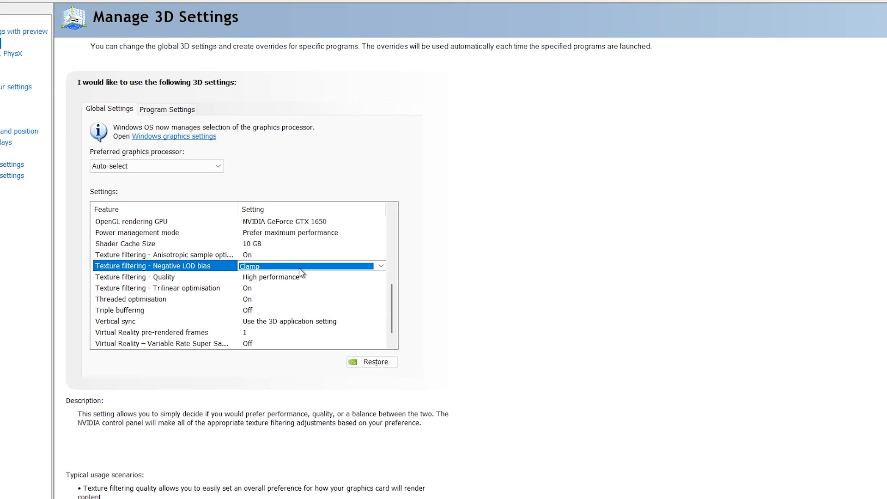
pyautogui.click(166, 276)
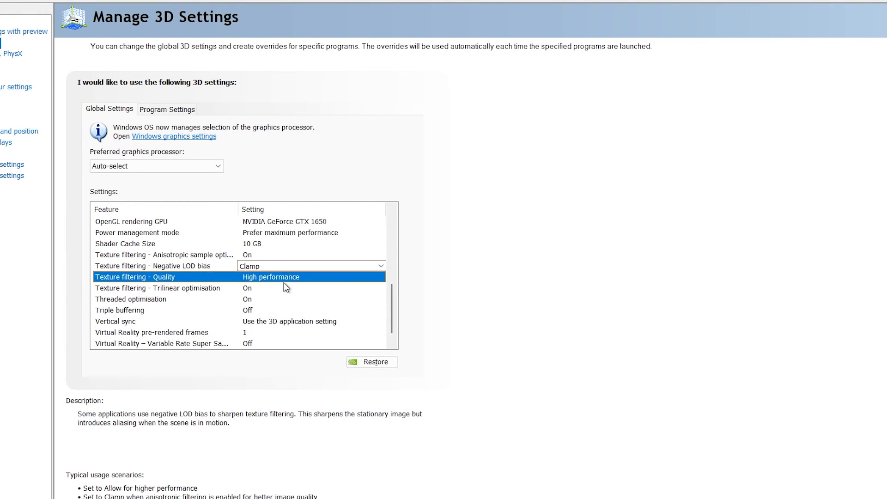
pyautogui.click(364, 280)
pyautogui.click(380, 277)
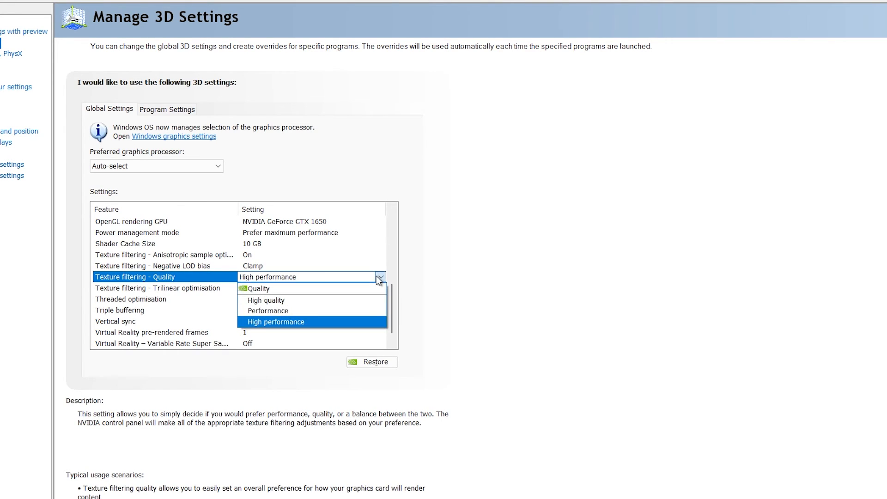
pyautogui.click(266, 325)
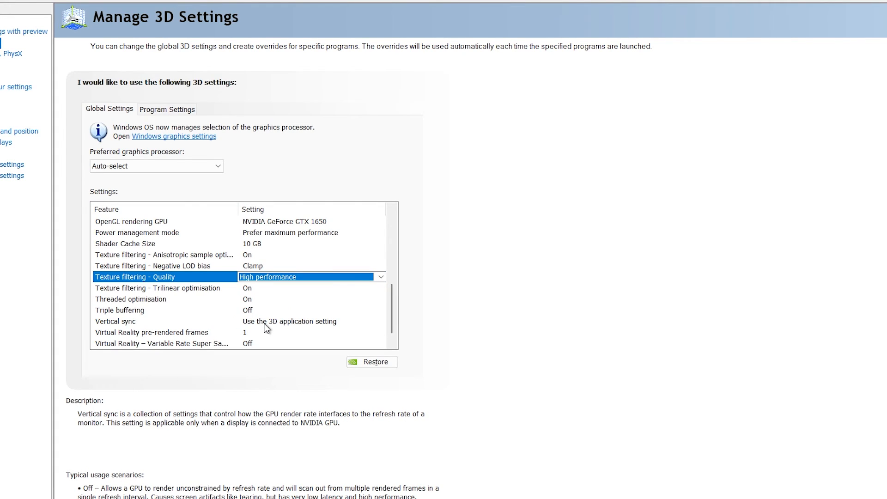
# Set the texture filtering Trilinear optimisation to On and minimise the control panel window
pyautogui.click(179, 289)
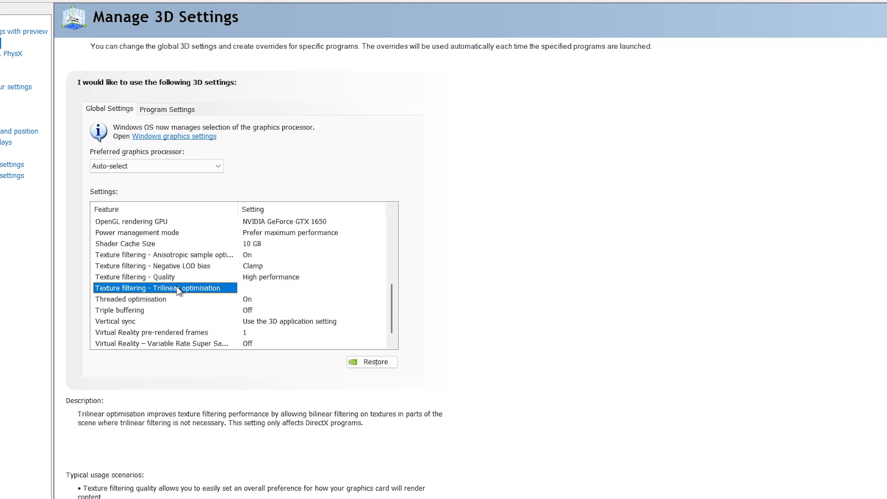
pyautogui.click(379, 288)
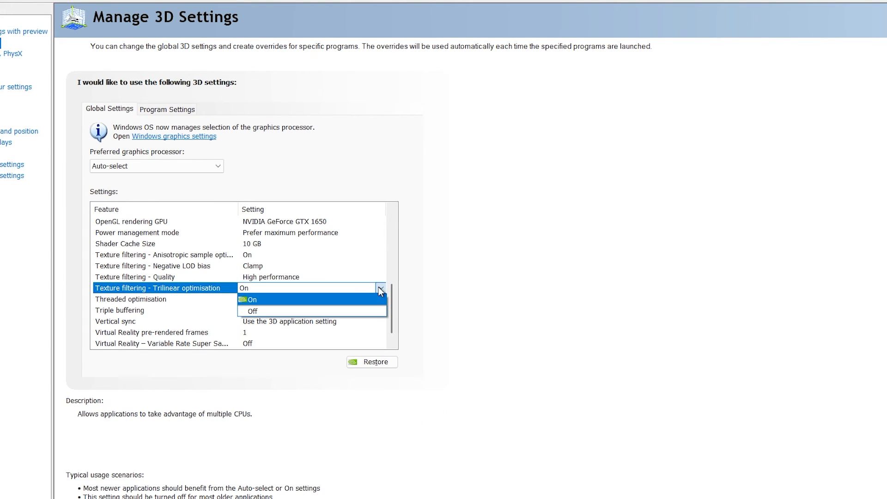
pyautogui.click(254, 301)
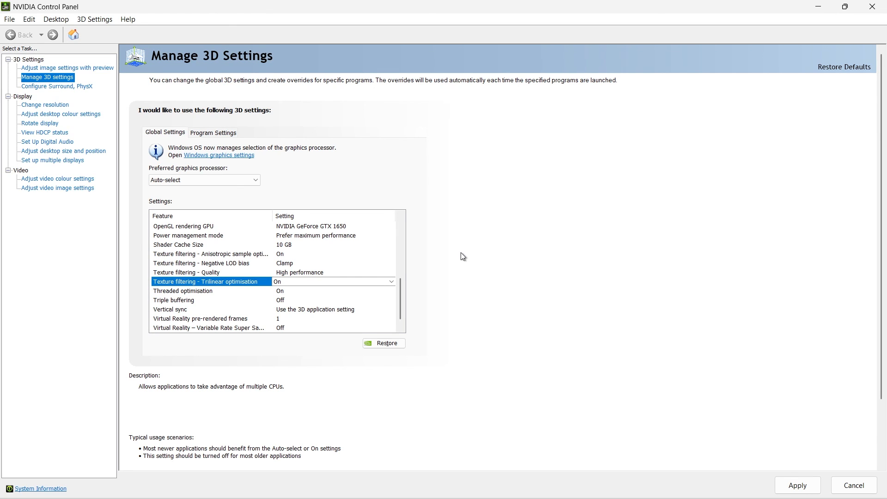
pyautogui.click(819, 6)
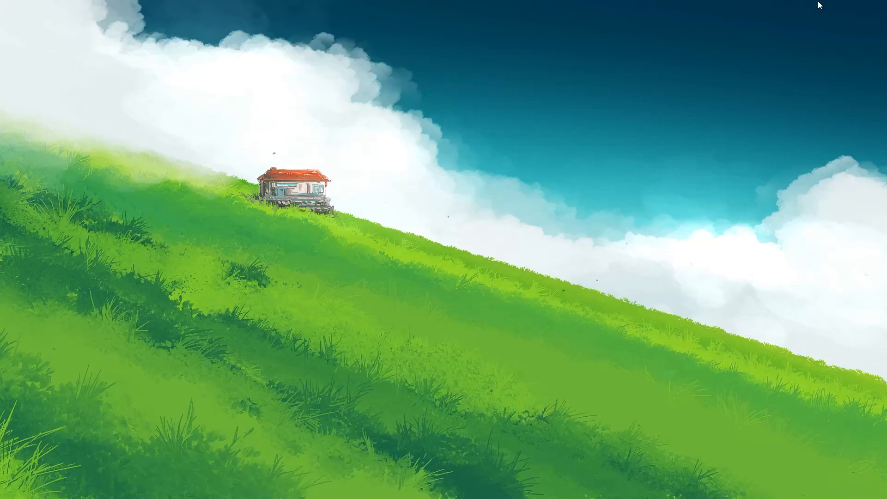